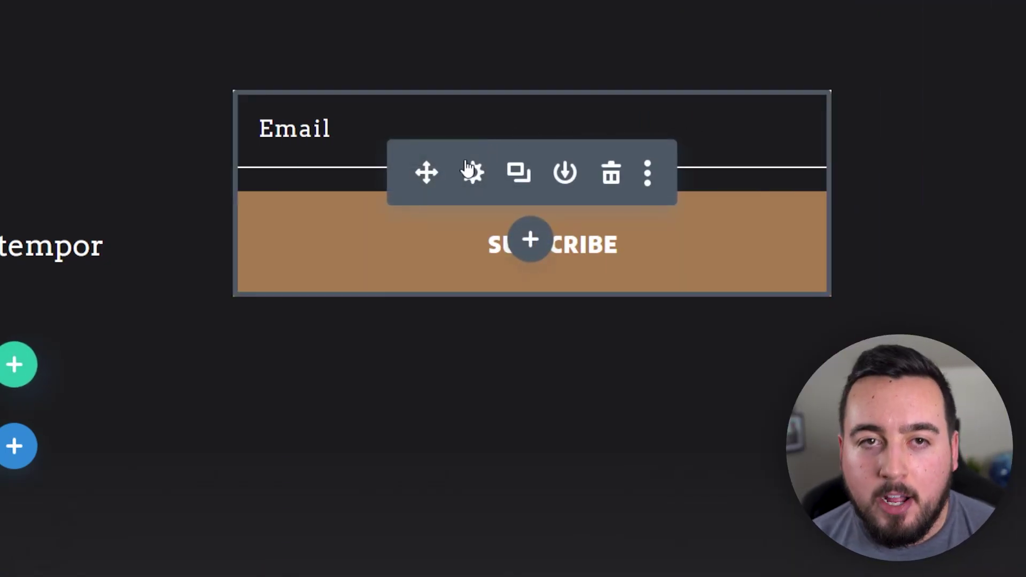
- Open the email opt-in module's settings and expand the Spam Protection group in the Content tab
{"action": "left_click", "coordinate": [465, 176]}
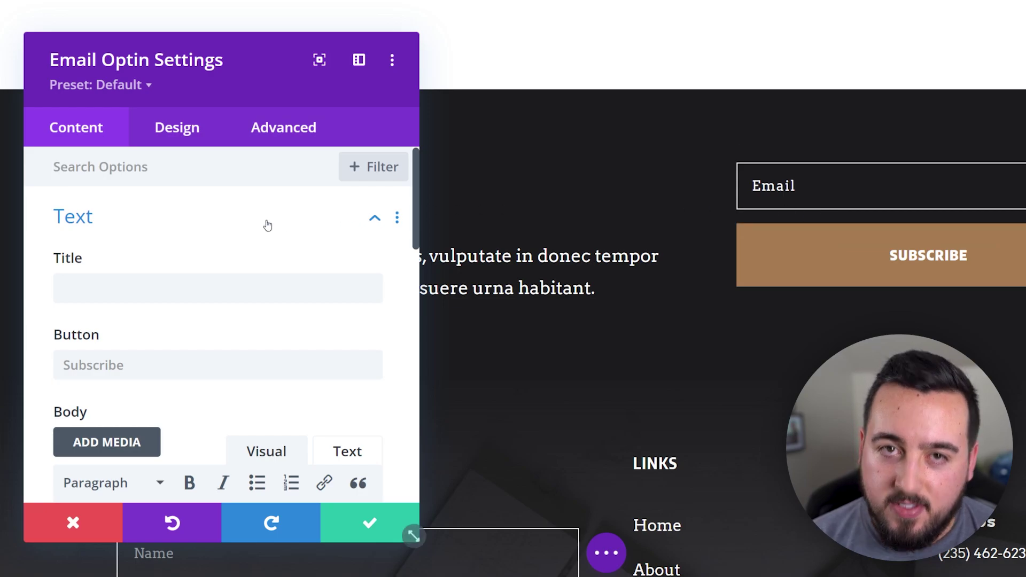
{"action": "scroll", "coordinate": [269, 224], "scroll_direction": "down", "scroll_amount": 10}
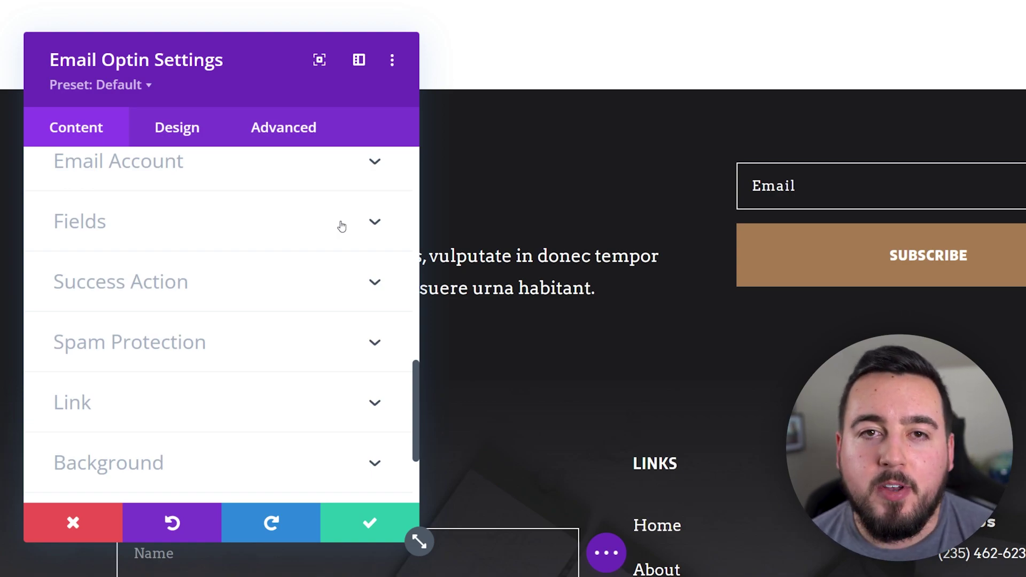
{"action": "left_click", "coordinate": [257, 354]}
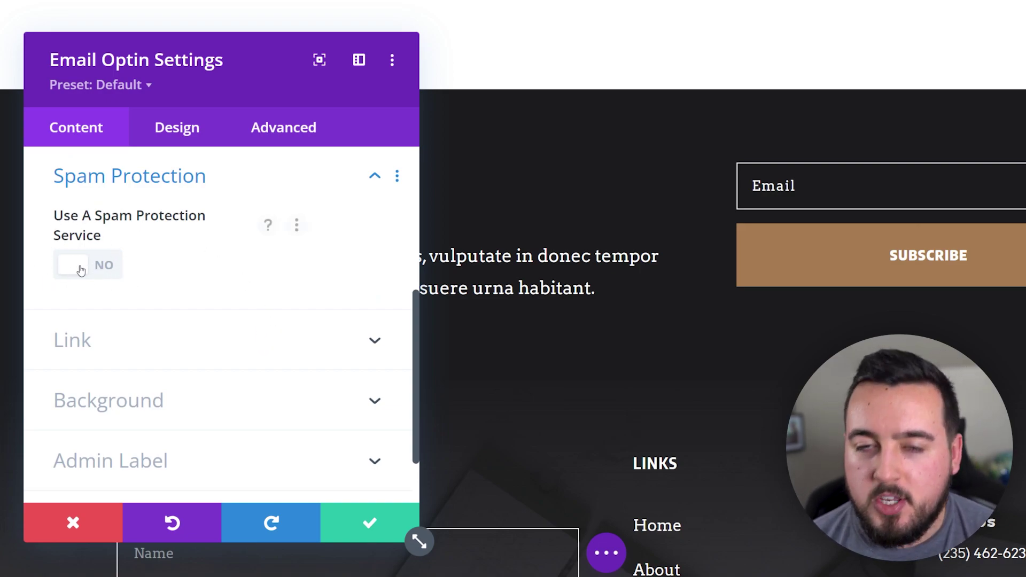
- Switch Use A Spam Protection Service to YES, choose ReCaptcha as provider, and check the empty account list
{"action": "left_click", "coordinate": [81, 272]}
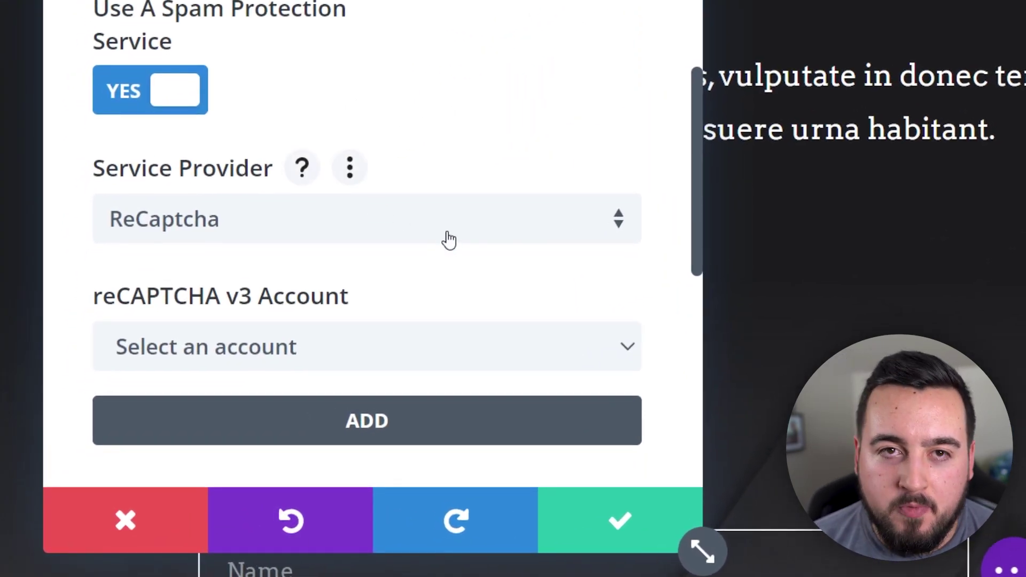
{"action": "left_click", "coordinate": [267, 351]}
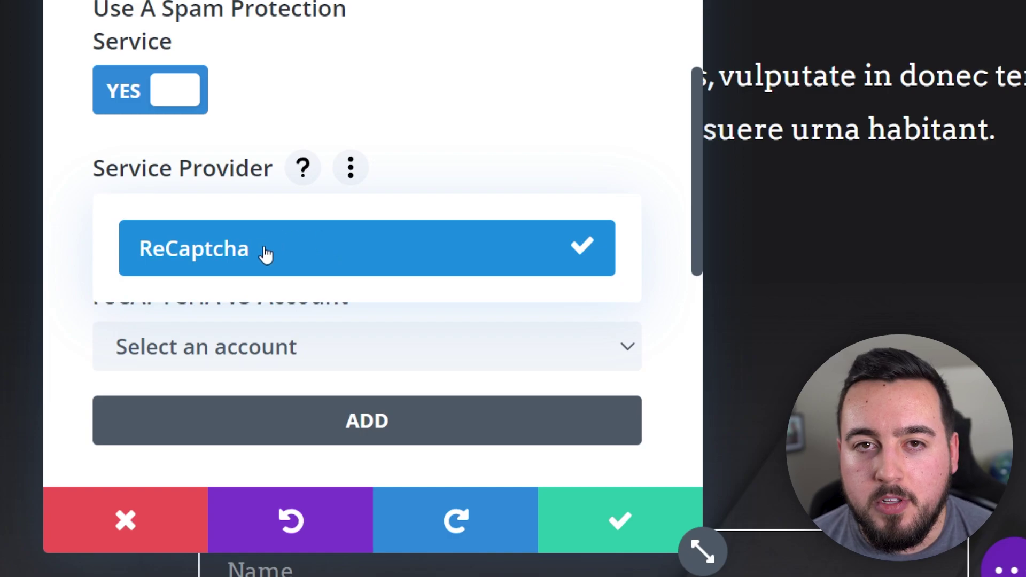
{"action": "left_click", "coordinate": [353, 249]}
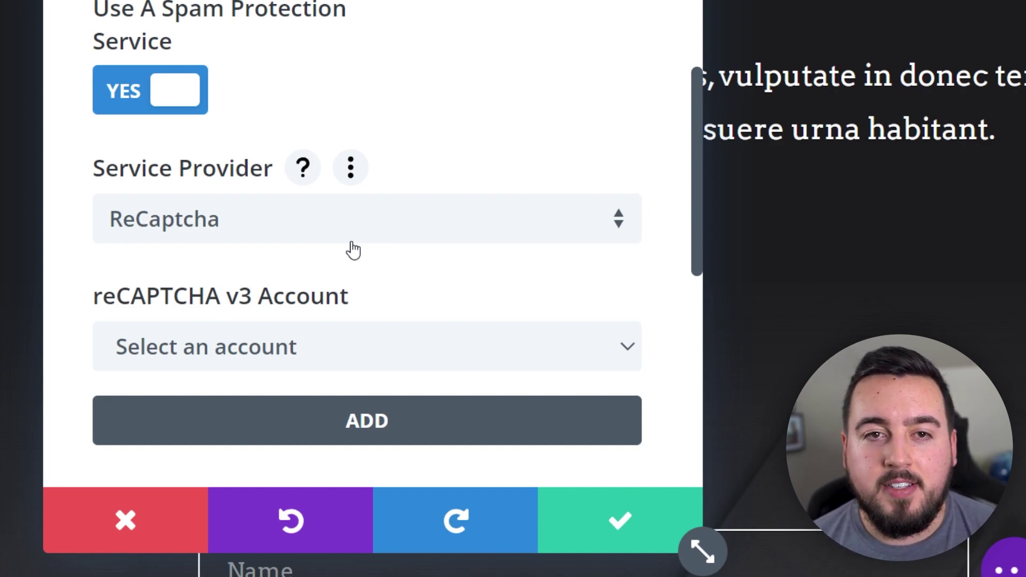
{"action": "left_click", "coordinate": [338, 343]}
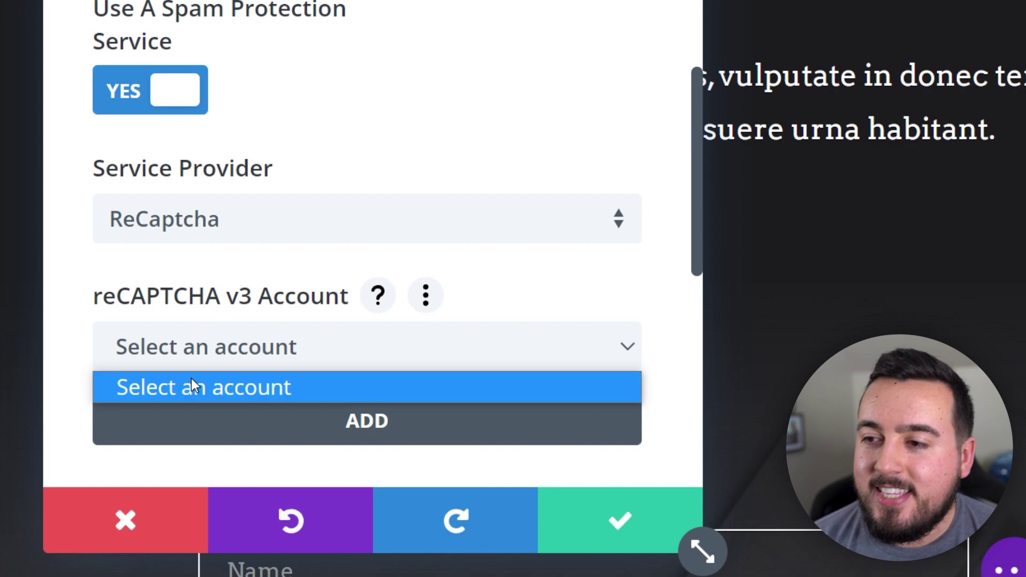
{"action": "left_click", "coordinate": [258, 347]}
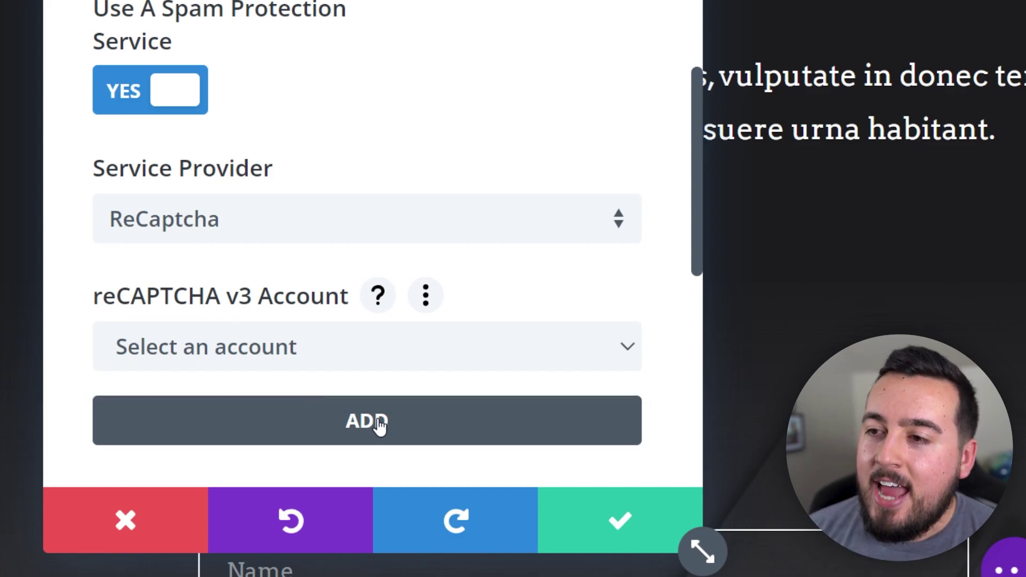
- Add a new reCAPTCHA account named 'blog page' and scroll to its key fields
{"action": "left_click", "coordinate": [380, 436]}
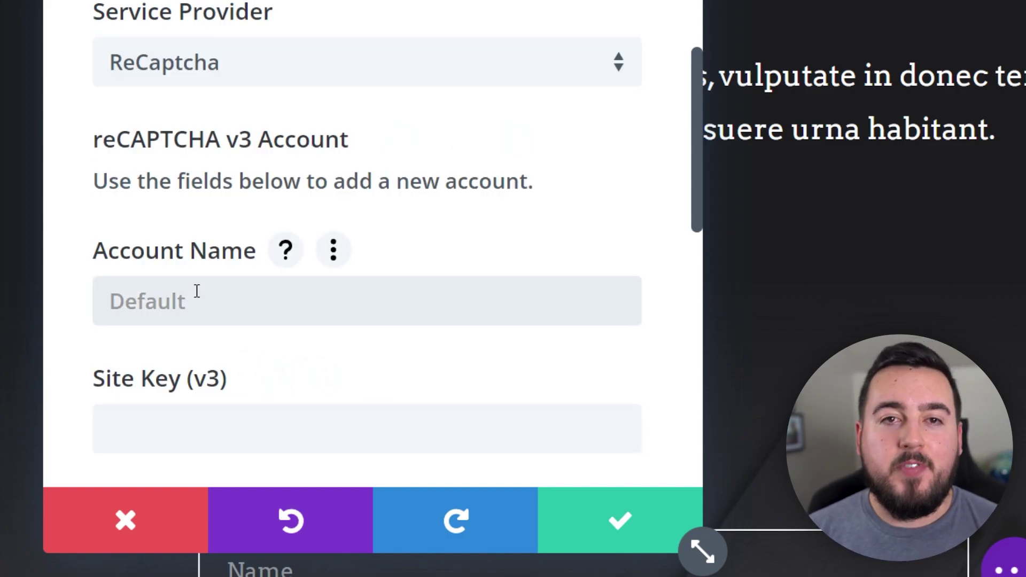
{"action": "type", "text": "blog page"}
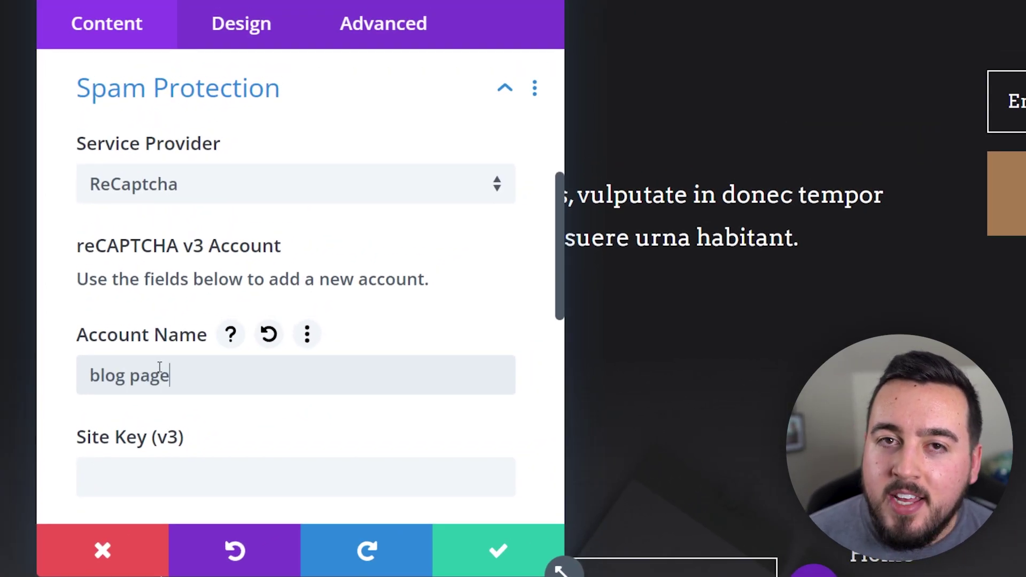
{"action": "scroll", "coordinate": [159, 368], "scroll_direction": "down", "scroll_amount": 5}
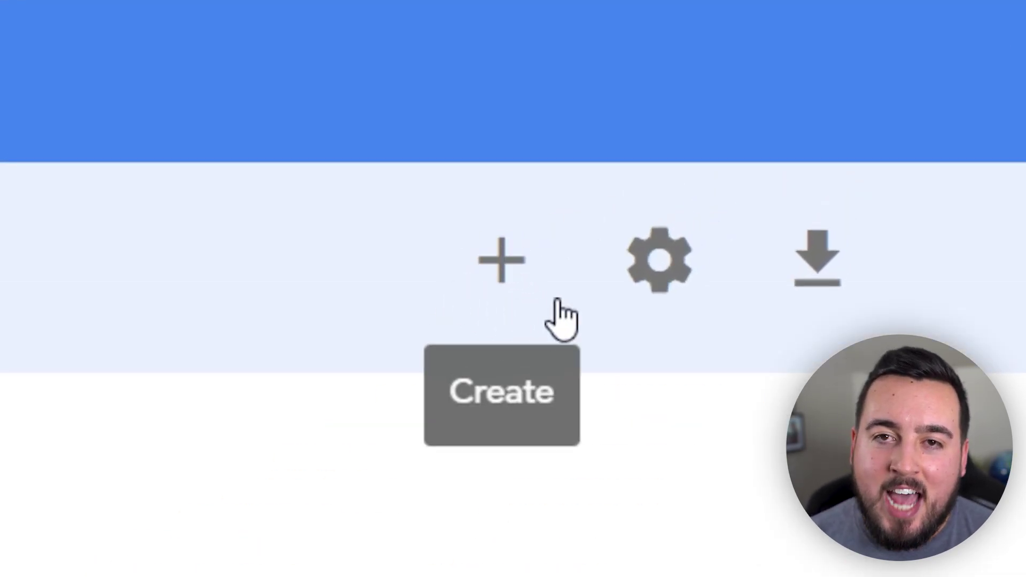
- Register a new reCAPTCHA v3 site labelled 'website' in Google's admin console and add its domain
{"action": "left_click", "coordinate": [514, 256]}
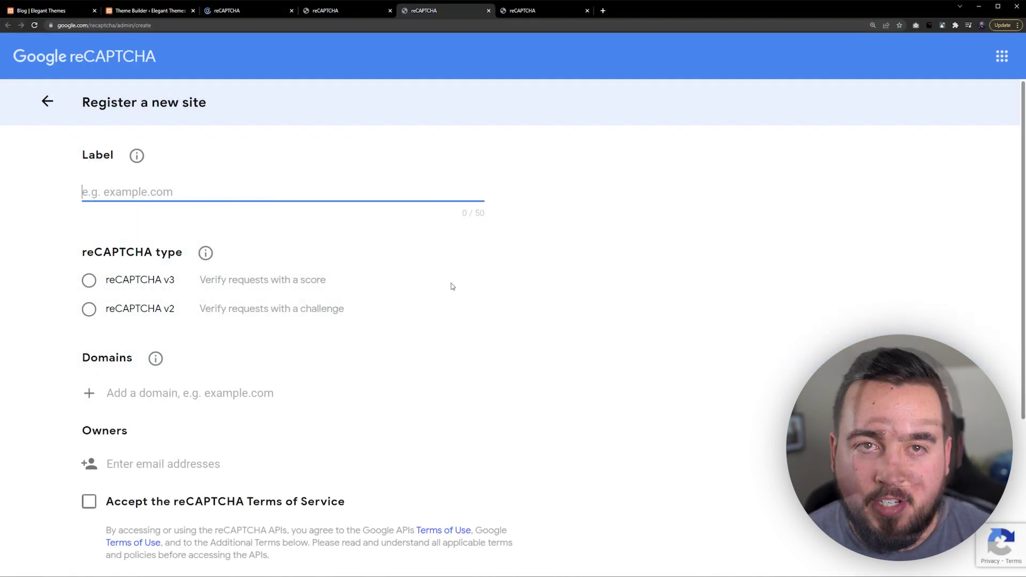
{"action": "type", "text": "website"}
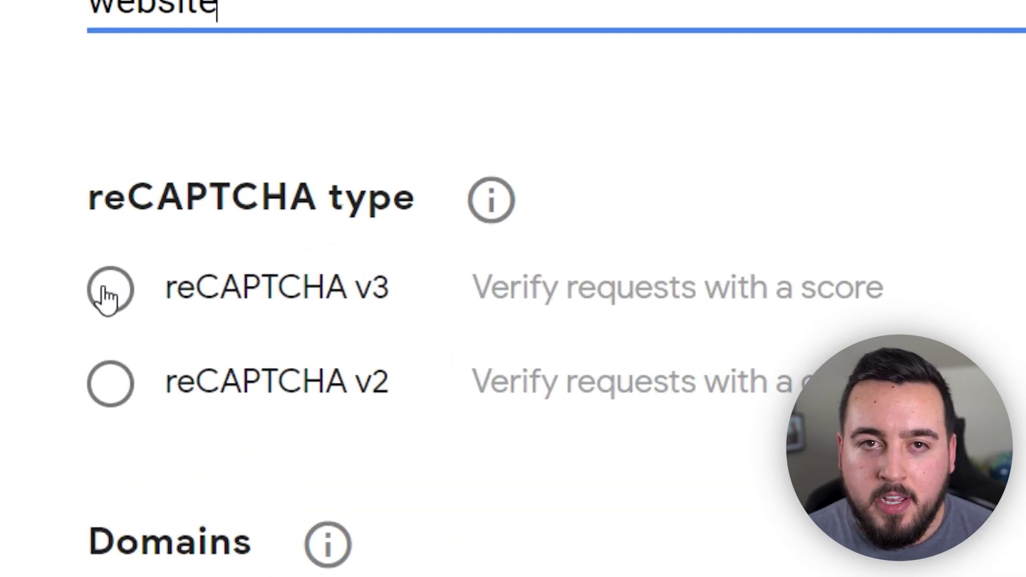
{"action": "left_click", "coordinate": [88, 281]}
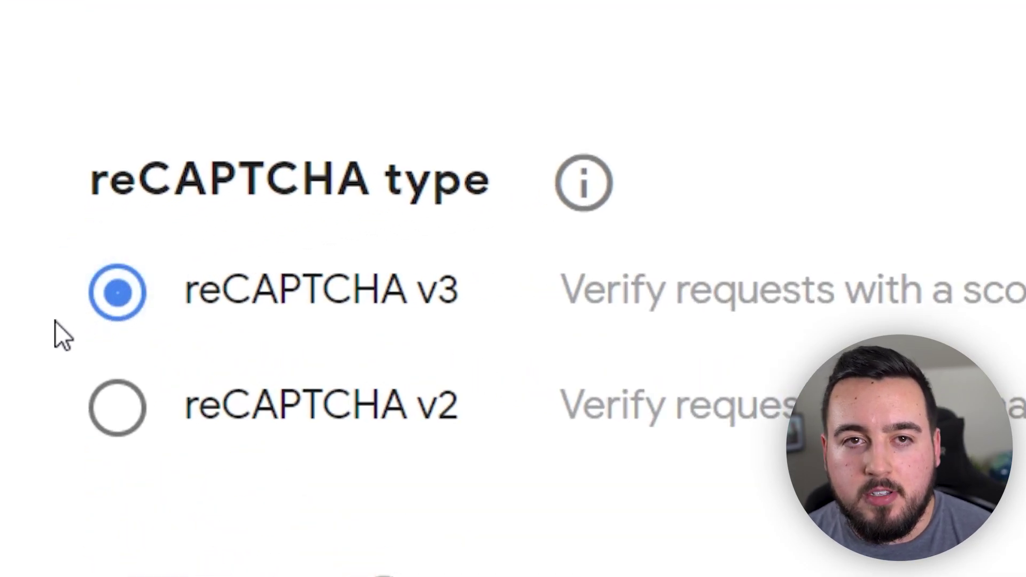
{"action": "scroll", "coordinate": [56, 301], "scroll_direction": "down", "scroll_amount": 3}
{"action": "left_click", "coordinate": [331, 405]}
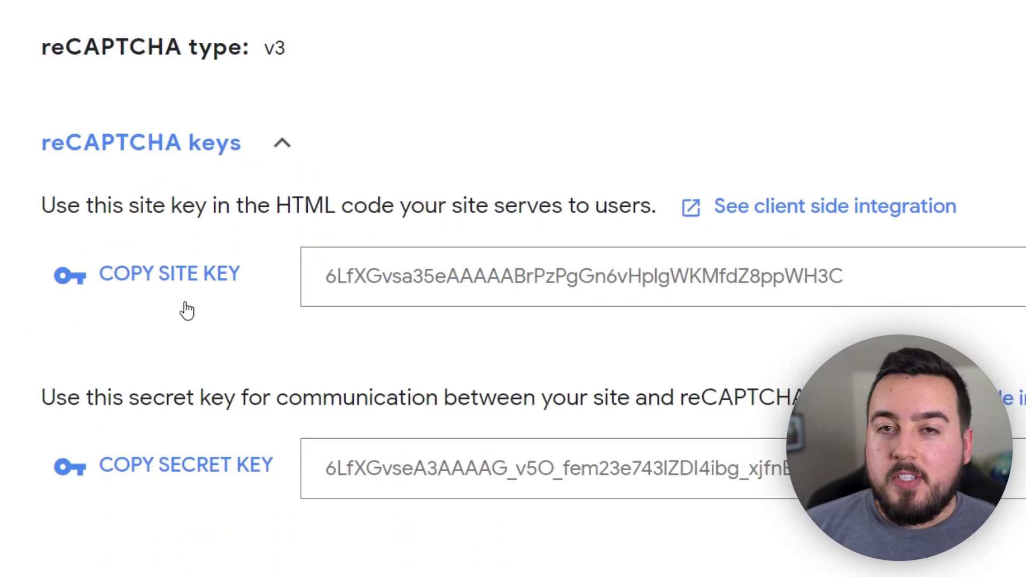
- Copy the new site key into the Divi account's Site Key field
{"action": "left_click", "coordinate": [172, 286]}
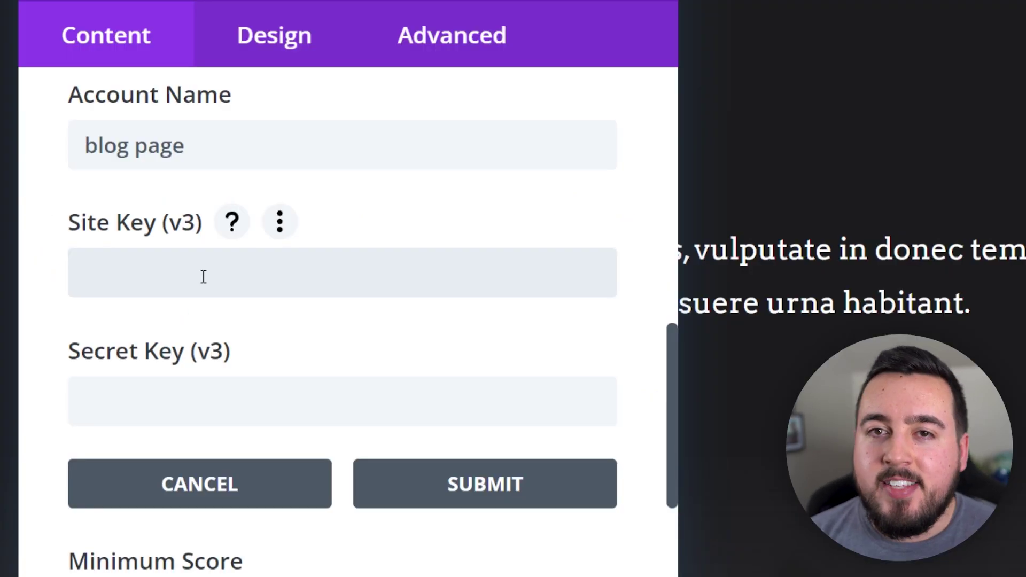
{"action": "left_click", "coordinate": [204, 276]}
{"action": "type", "text": "6LfXGvsa35eAAAAABrPzPgGn6vHplgWKMfdZ8ppWH3C"}
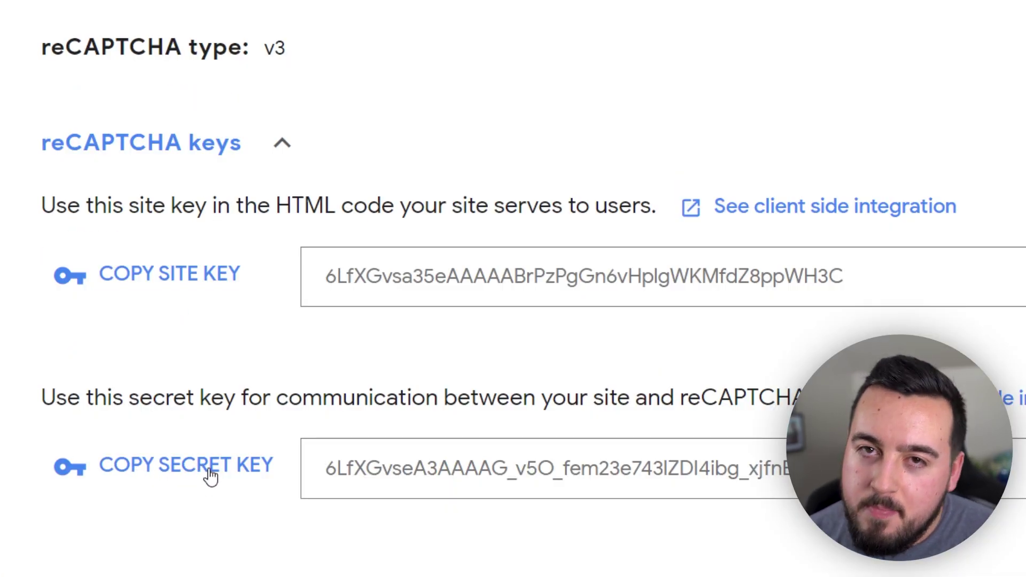
- Paste the copied secret key into Secret Key (v3) and submit the 'blog page' account
{"action": "left_click", "coordinate": [162, 469]}
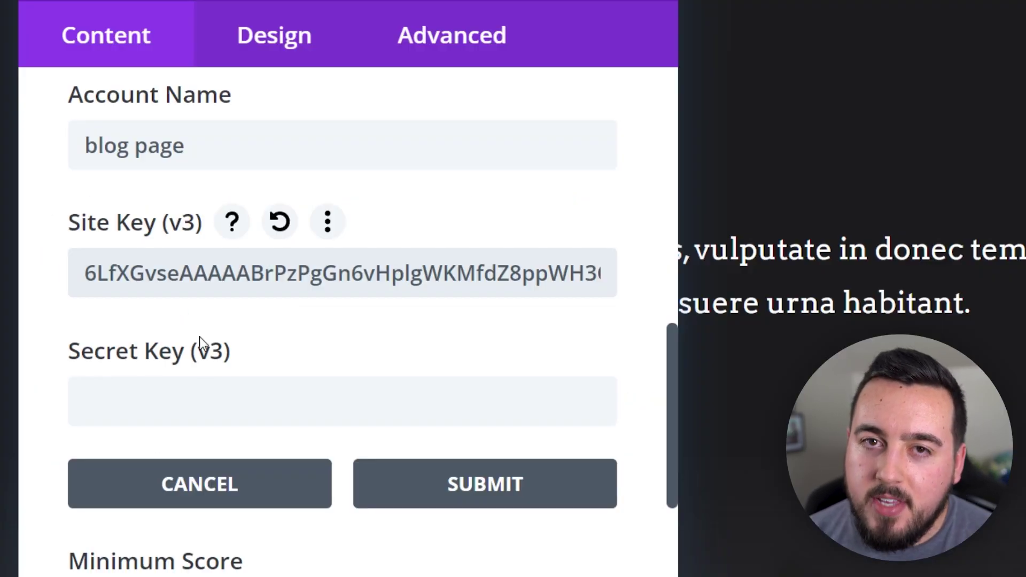
{"action": "left_click", "coordinate": [192, 390]}
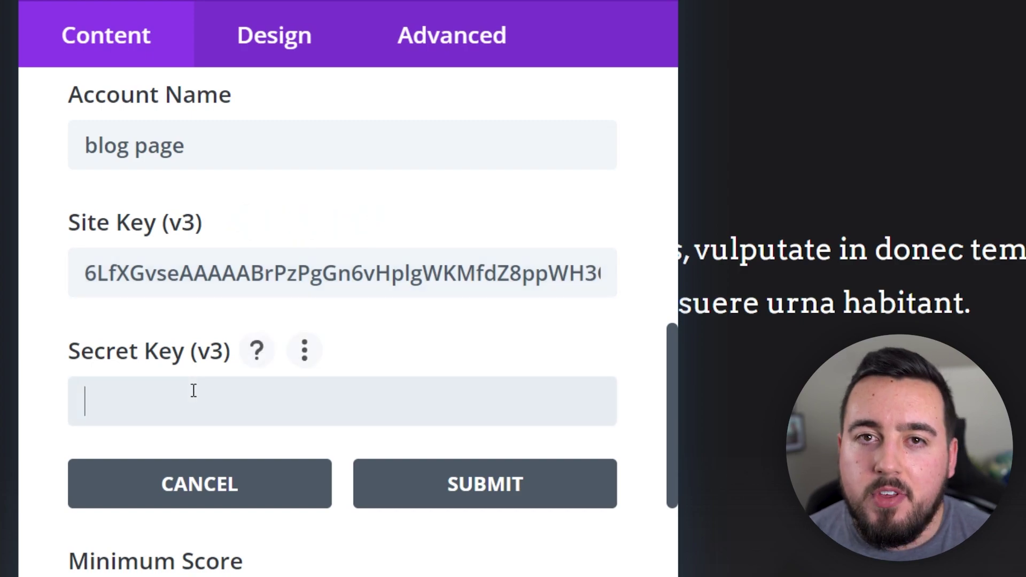
{"action": "key", "text": "ctrl+v"}
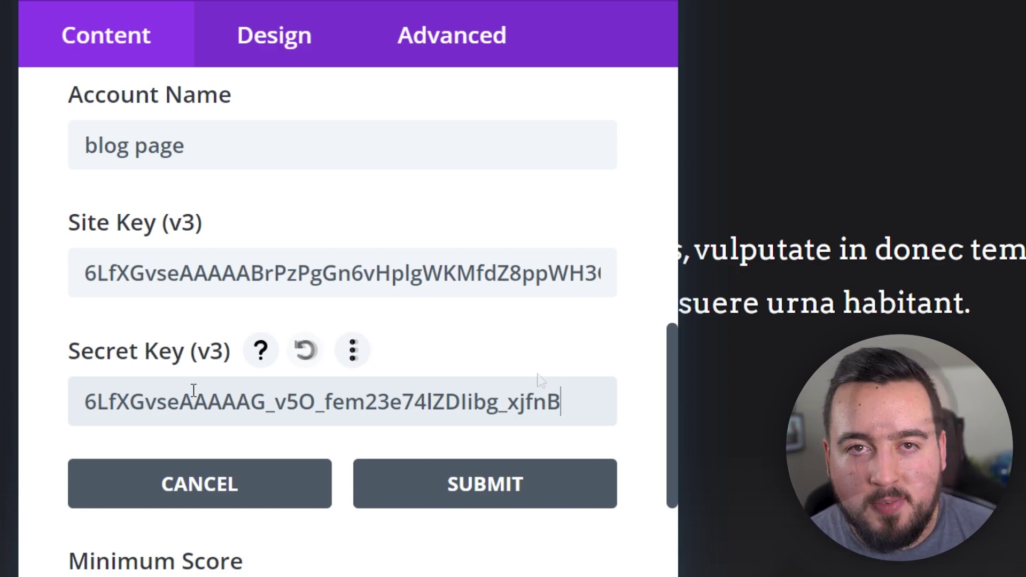
{"action": "left_click", "coordinate": [501, 488]}
- Select 'blog page' as the module's reCAPTCHA v3 account
{"action": "scroll", "coordinate": [553, 500], "scroll_direction": "down", "scroll_amount": 6}
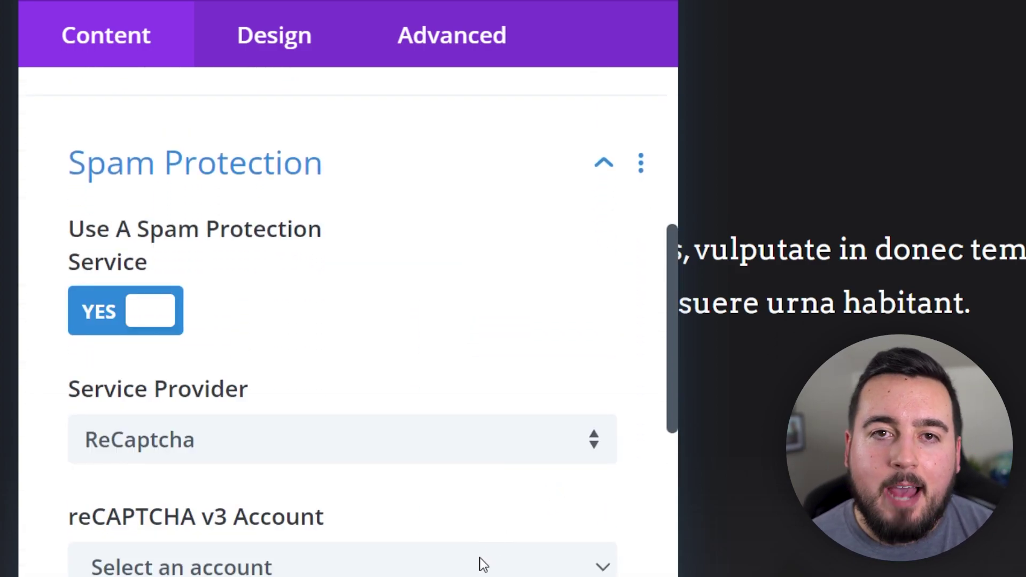
{"action": "scroll", "coordinate": [555, 495], "scroll_direction": "down", "scroll_amount": 2}
{"action": "left_click_drag", "start_coordinate": [669, 396], "coordinate": [669, 388]}
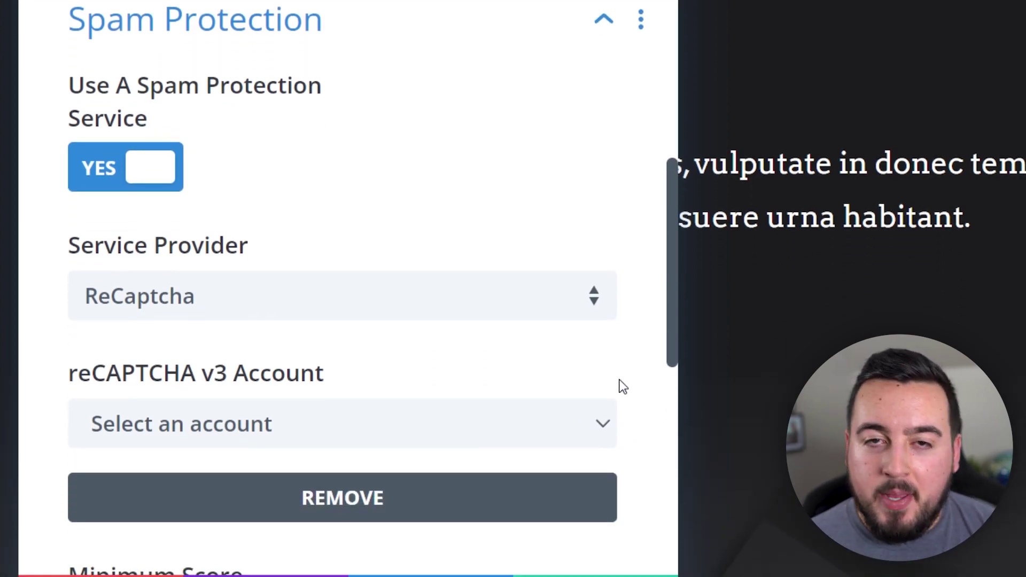
{"action": "left_click", "coordinate": [513, 419]}
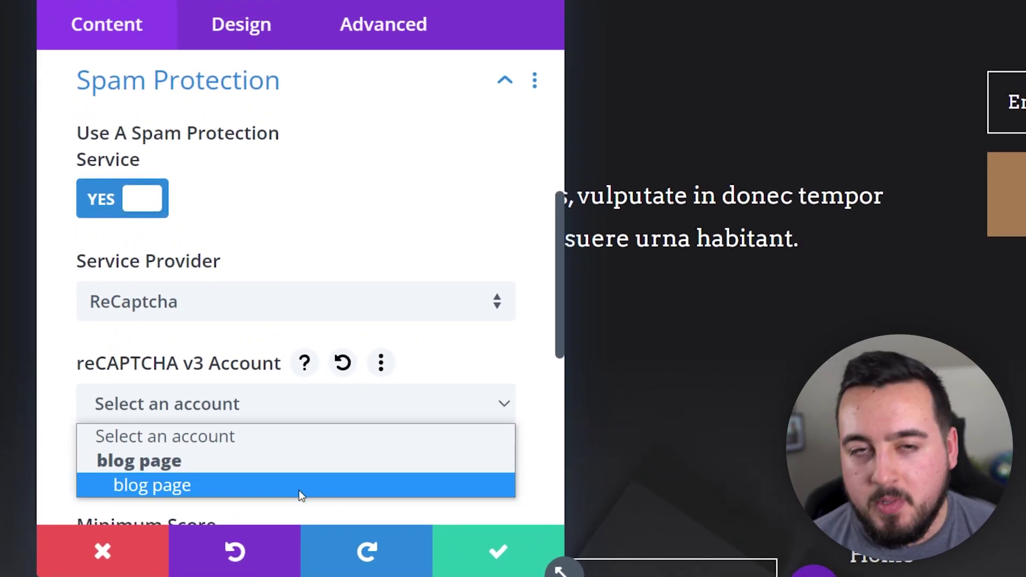
{"action": "left_click", "coordinate": [347, 436]}
{"action": "scroll", "coordinate": [527, 391], "scroll_direction": "down", "scroll_amount": 6}
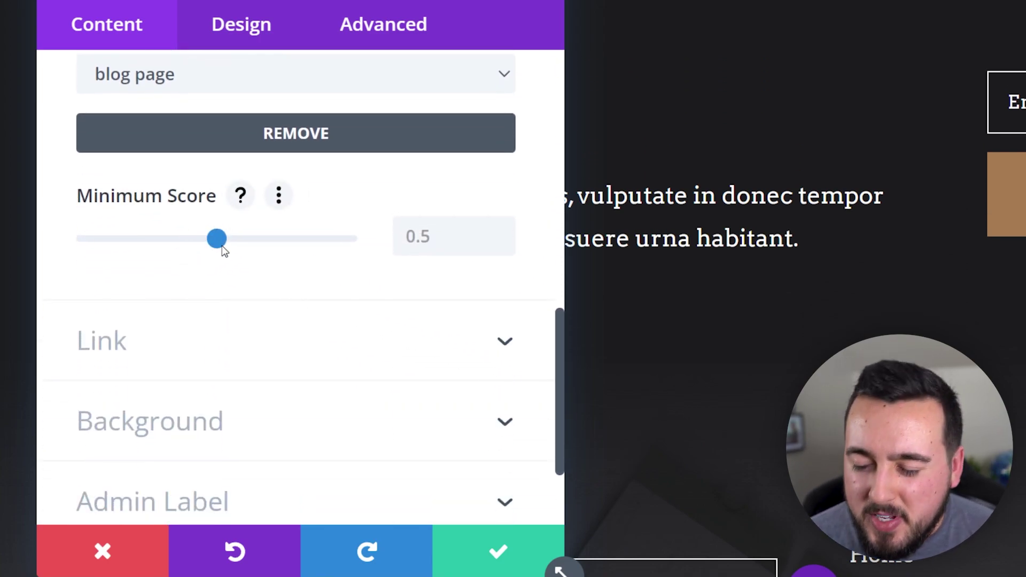
{"action": "left_click_drag", "start_coordinate": [222, 246], "coordinate": [117, 264]}
{"action": "key", "text": "Right"}
{"action": "key", "text": "Right"}
{"action": "key", "text": "Right"}
{"action": "key", "text": "Right"}
{"action": "key", "text": "Right"}
{"action": "key", "text": "Right"}
{"action": "key", "text": "Right"}
{"action": "key", "text": "Right"}
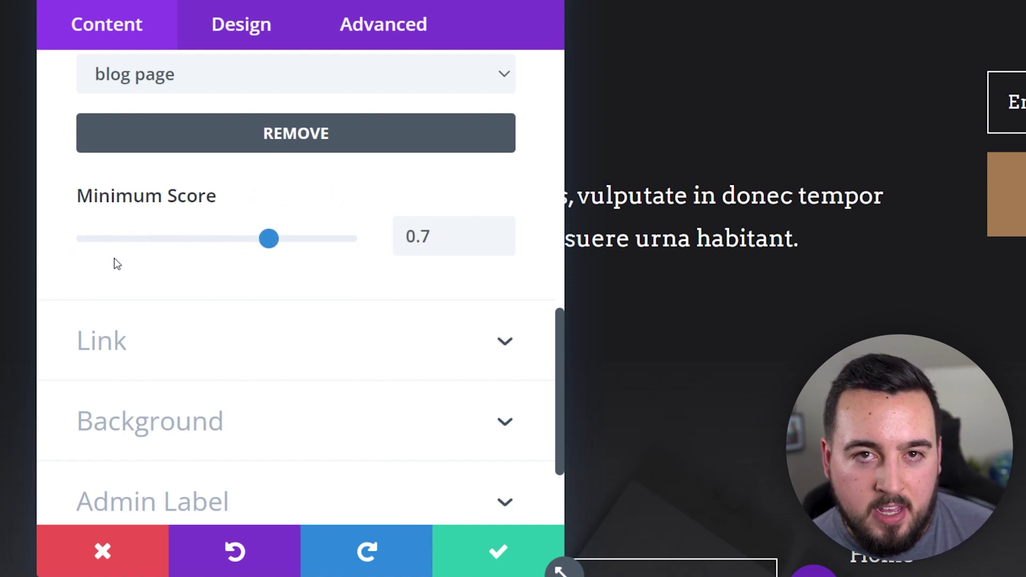
{"action": "key", "text": "Left"}
{"action": "key", "text": "Left"}
{"action": "key", "text": "Left"}
{"action": "key", "text": "Left"}
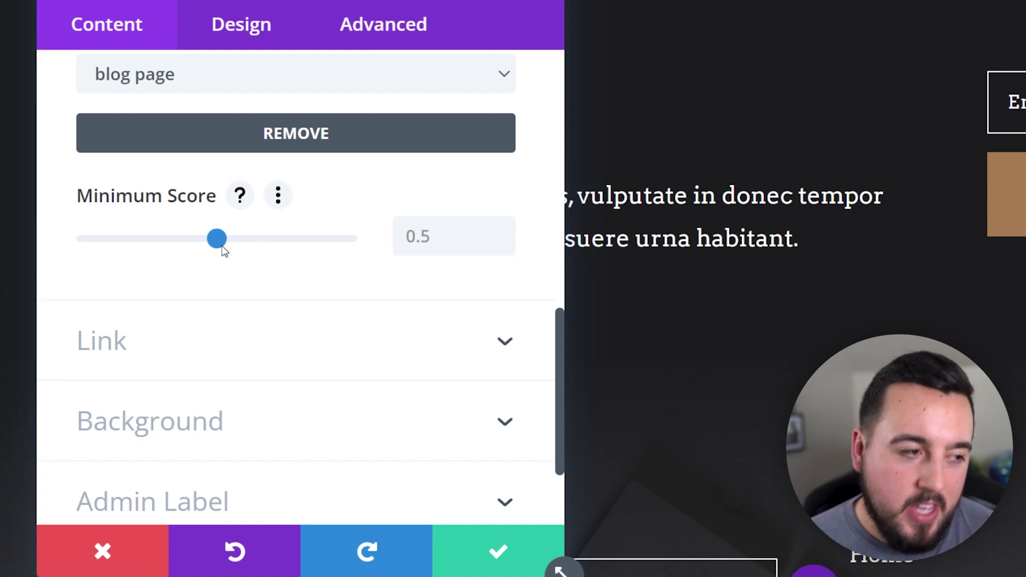
{"action": "left_click_drag", "start_coordinate": [220, 245], "coordinate": [360, 252]}
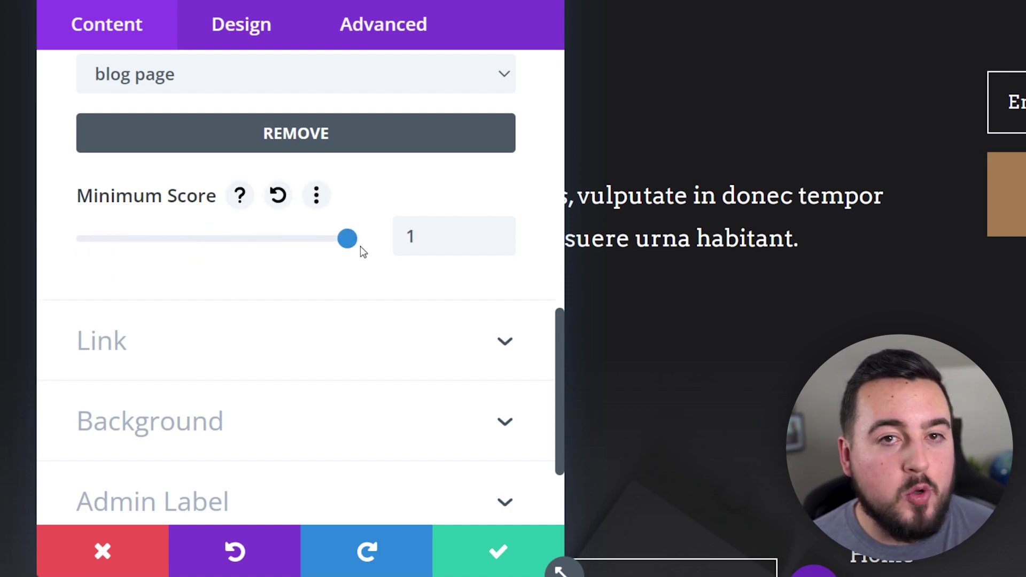
{"action": "key", "text": "Left"}
{"action": "key", "text": "Left"}
{"action": "left_click_drag", "start_coordinate": [211, 248], "coordinate": [115, 264]}
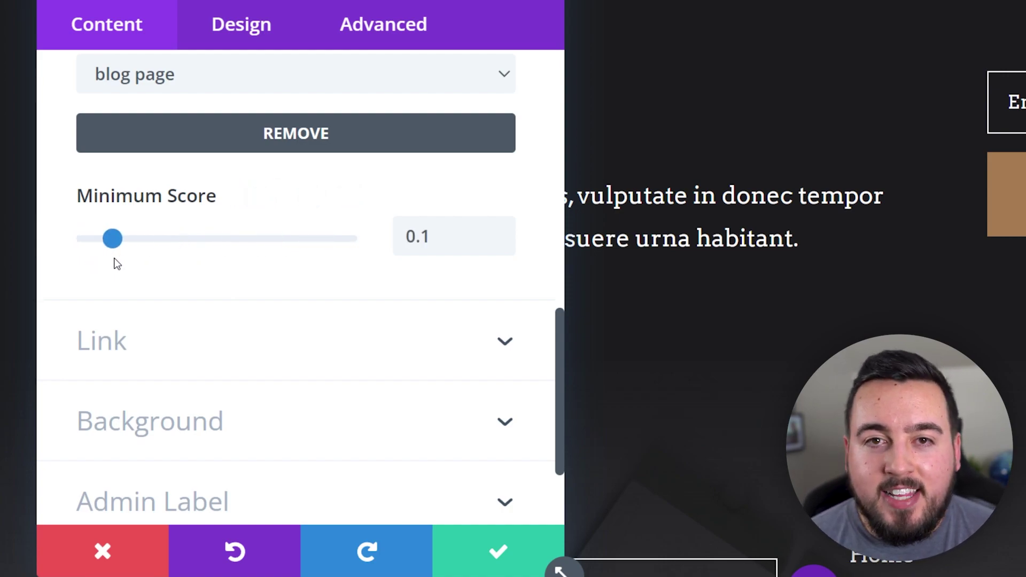
{"action": "key", "text": "Right"}
{"action": "key", "text": "Right"}
{"action": "key", "text": "Right"}
{"action": "key", "text": "Right"}
{"action": "key", "text": "Right"}
{"action": "key", "text": "Right"}
{"action": "key", "text": "Right"}
{"action": "key", "text": "Right"}
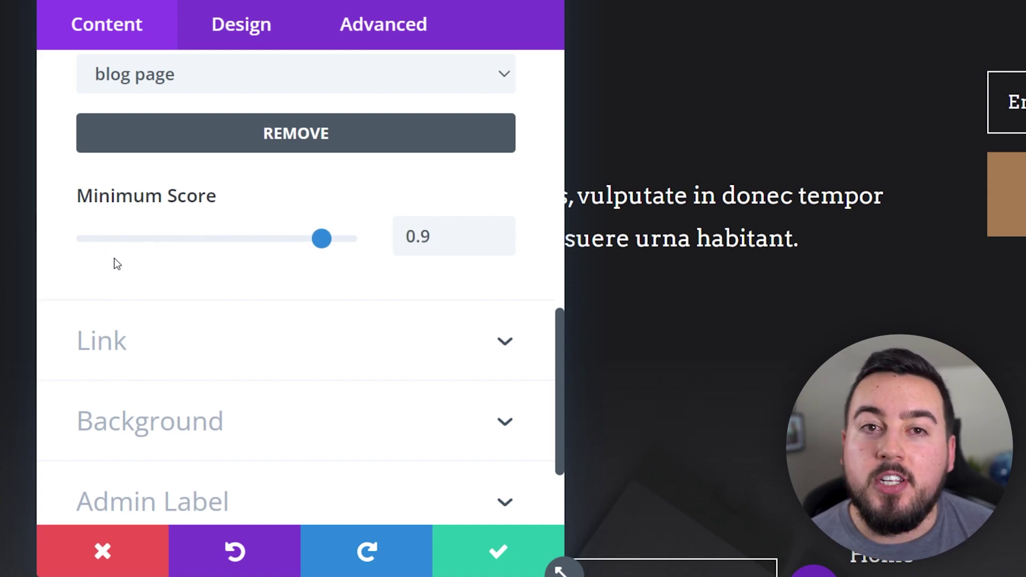
{"action": "key", "text": "Left"}
{"action": "key", "text": "Left"}
{"action": "key", "text": "Left"}
{"action": "key", "text": "Left"}
{"action": "left_click_drag", "start_coordinate": [220, 244], "coordinate": [75, 249]}
{"action": "key", "text": "Right"}
{"action": "key", "text": "Right"}
{"action": "key", "text": "Right"}
{"action": "key", "text": "Right"}
{"action": "key", "text": "Right"}
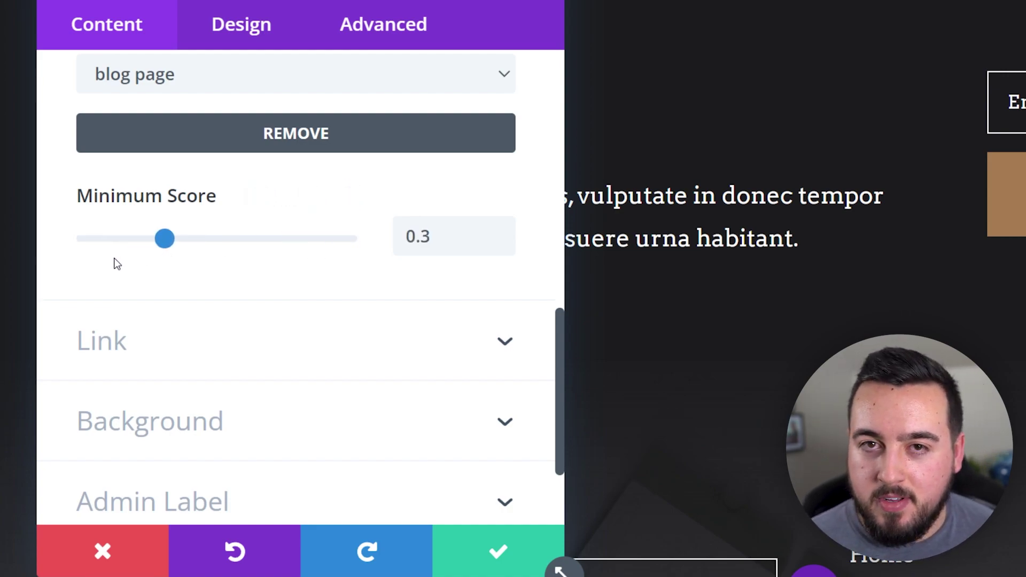
{"action": "key", "text": "Right"}
{"action": "key", "text": "Right"}
{"action": "key", "text": "Right"}
{"action": "key", "text": "Right"}
{"action": "key", "text": "Left"}
{"action": "key", "text": "Left"}
{"action": "key", "text": "Left"}
{"action": "key", "text": "Left"}
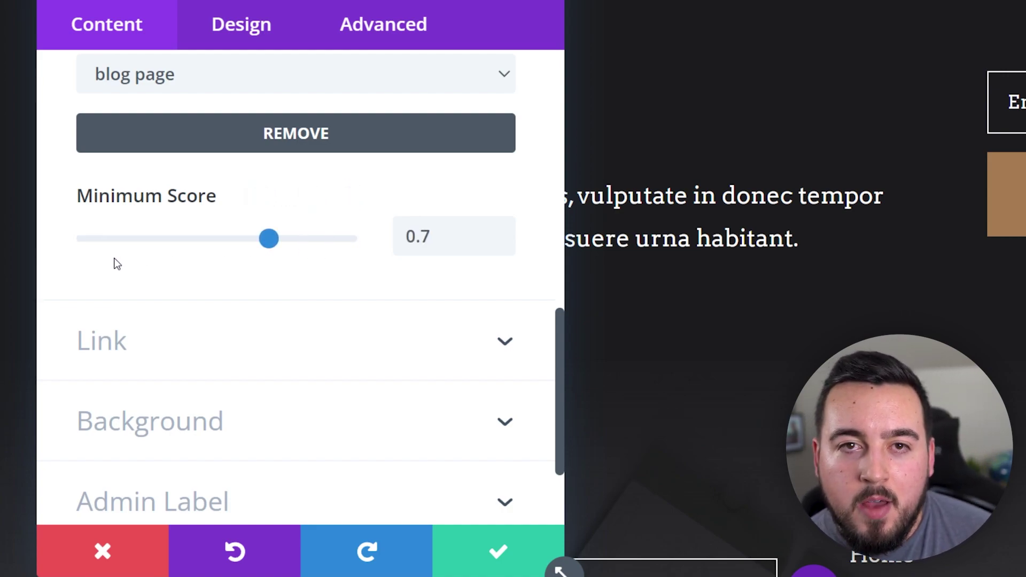
{"action": "left_click_drag", "start_coordinate": [220, 243], "coordinate": [97, 263]}
{"action": "key", "text": "Right"}
{"action": "key", "text": "Right"}
{"action": "key", "text": "Right"}
{"action": "key", "text": "Right"}
{"action": "key", "text": "Right"}
{"action": "key", "text": "Right"}
{"action": "key", "text": "Right"}
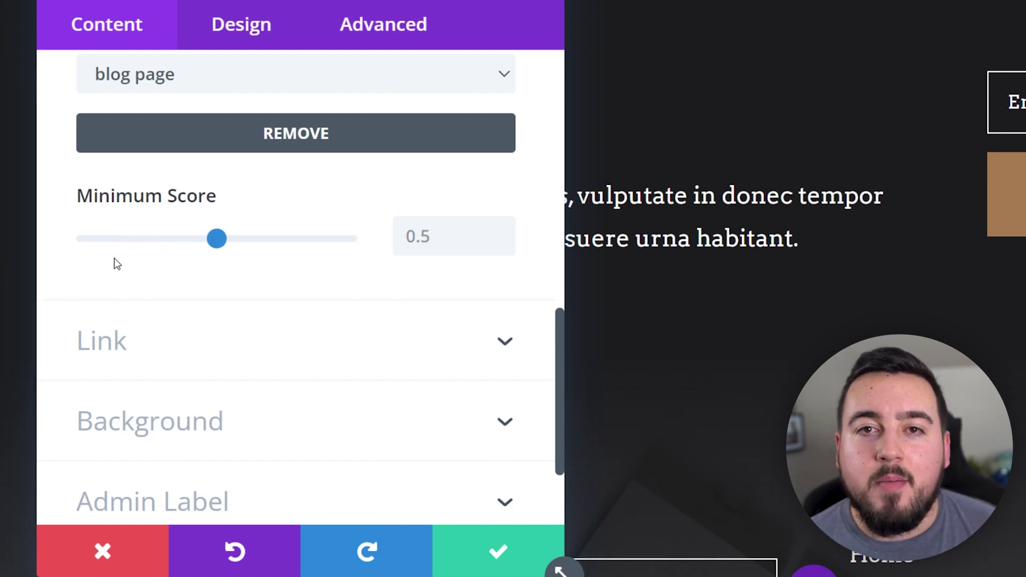
{"action": "key", "text": "Right"}
{"action": "key", "text": "Right"}
{"action": "key", "text": "Left"}
{"action": "key", "text": "Left"}
{"action": "key", "text": "Left"}
{"action": "key", "text": "Left"}
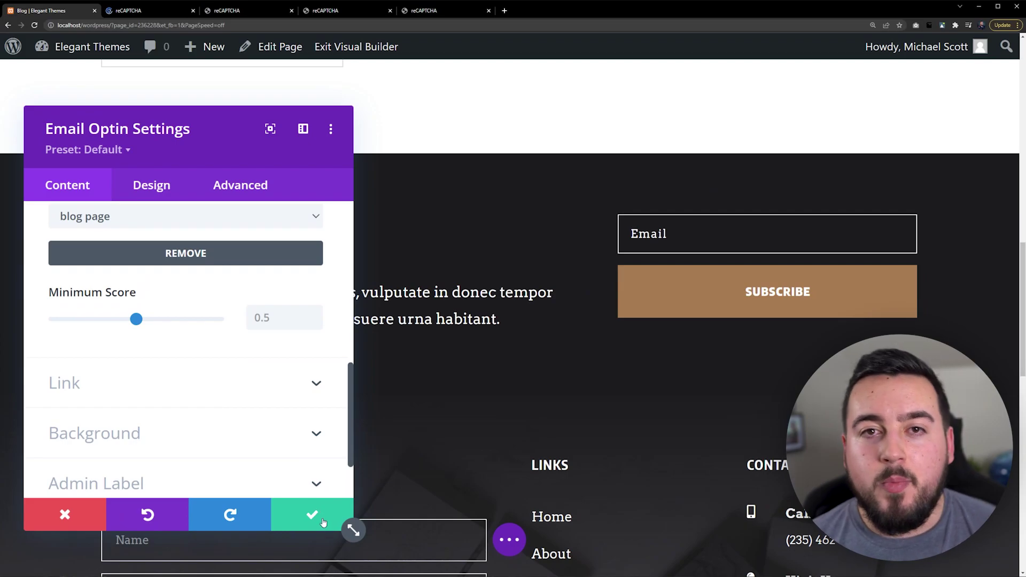
- Keep the module settings, Save & Exit the Visual Builder, and click into the live page's Email field
{"action": "left_click", "coordinate": [315, 517]}
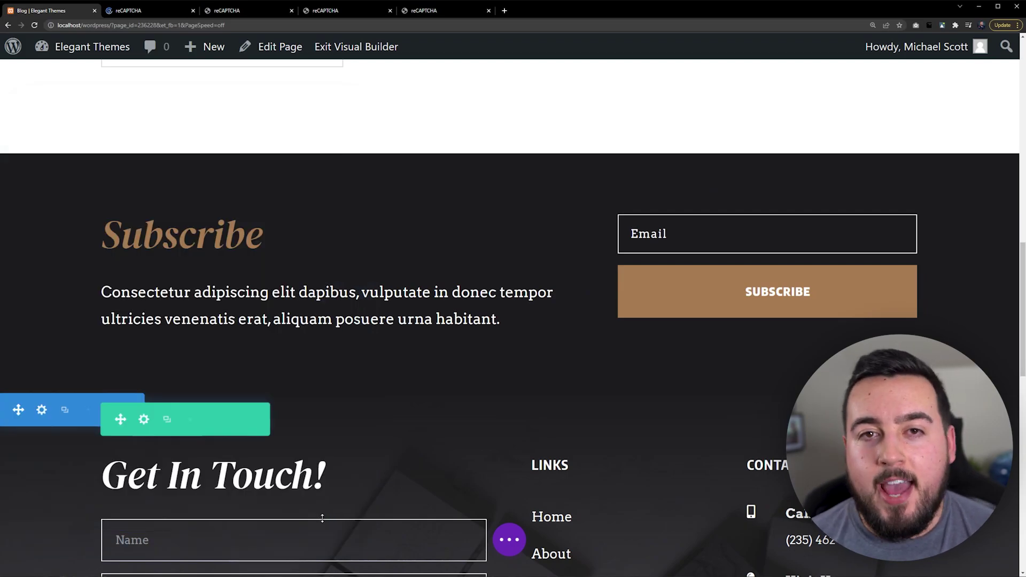
{"action": "left_click", "coordinate": [366, 54]}
{"action": "left_click", "coordinate": [618, 396]}
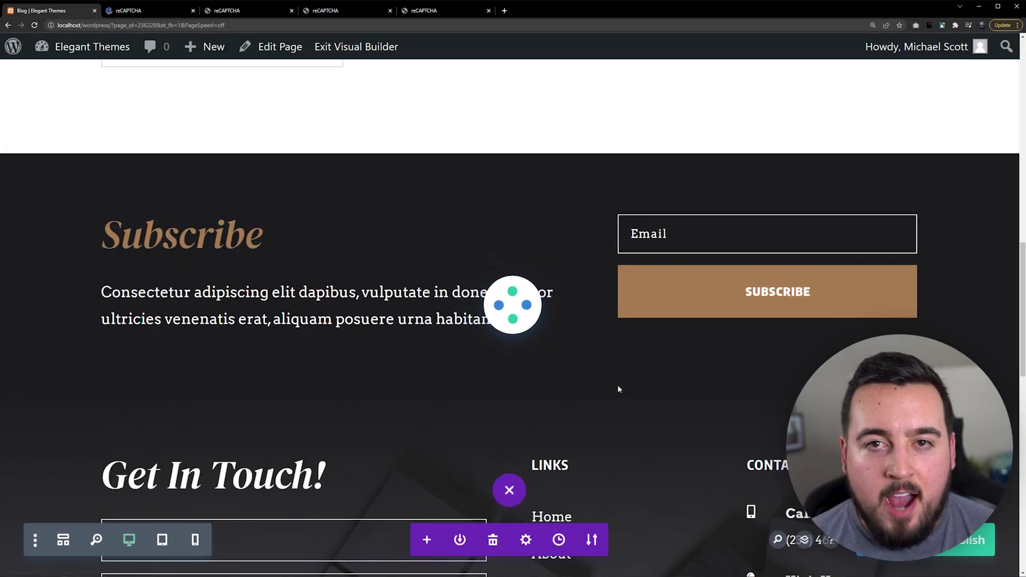
{"action": "left_click", "coordinate": [698, 279]}
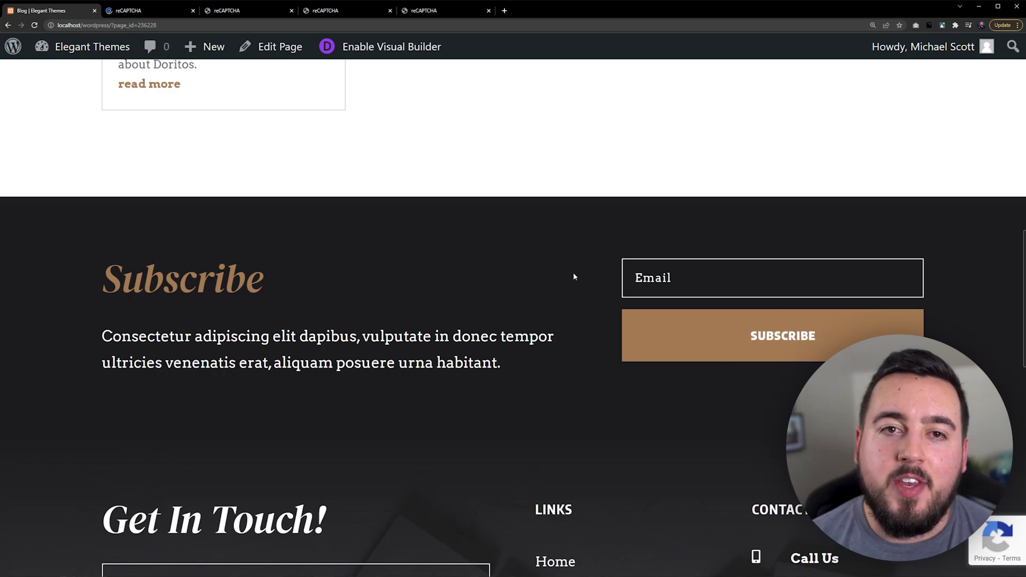